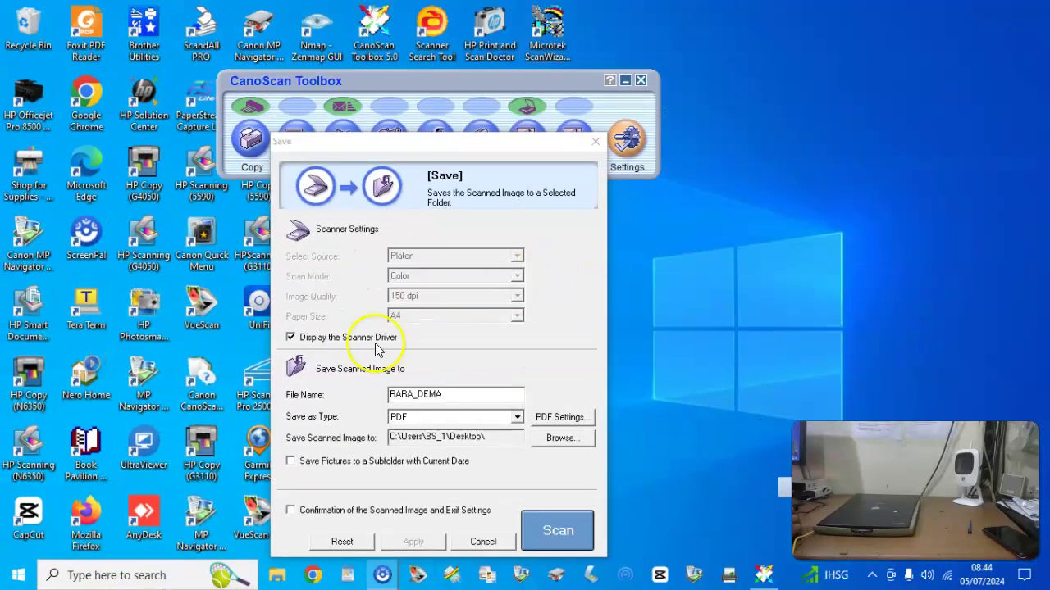
# Step: Turn off the scanner driver and keep Platen as source with Color scan mode
pyautogui.click(291, 338)
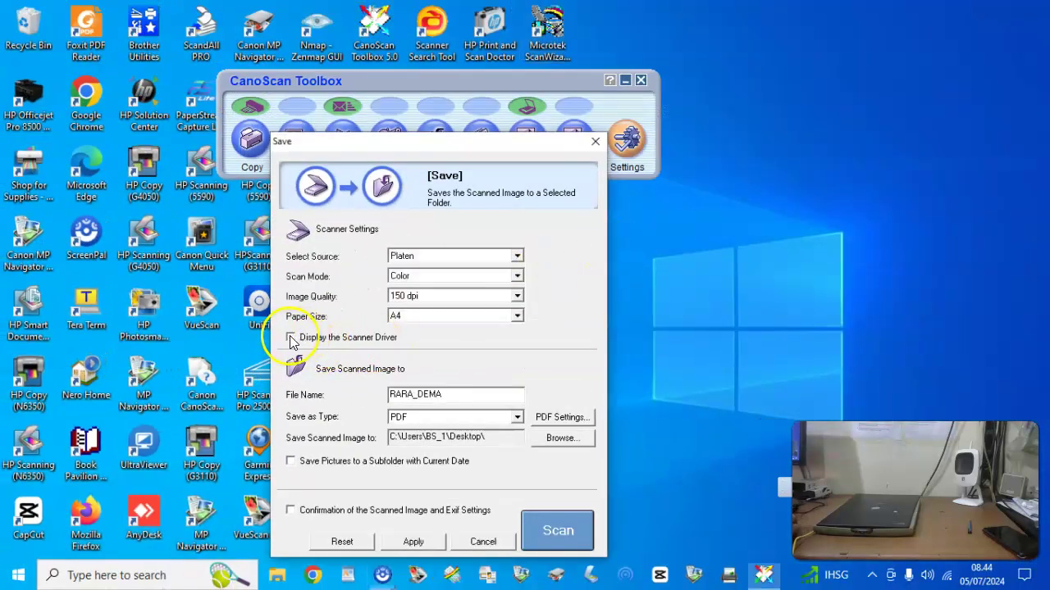
pyautogui.click(516, 257)
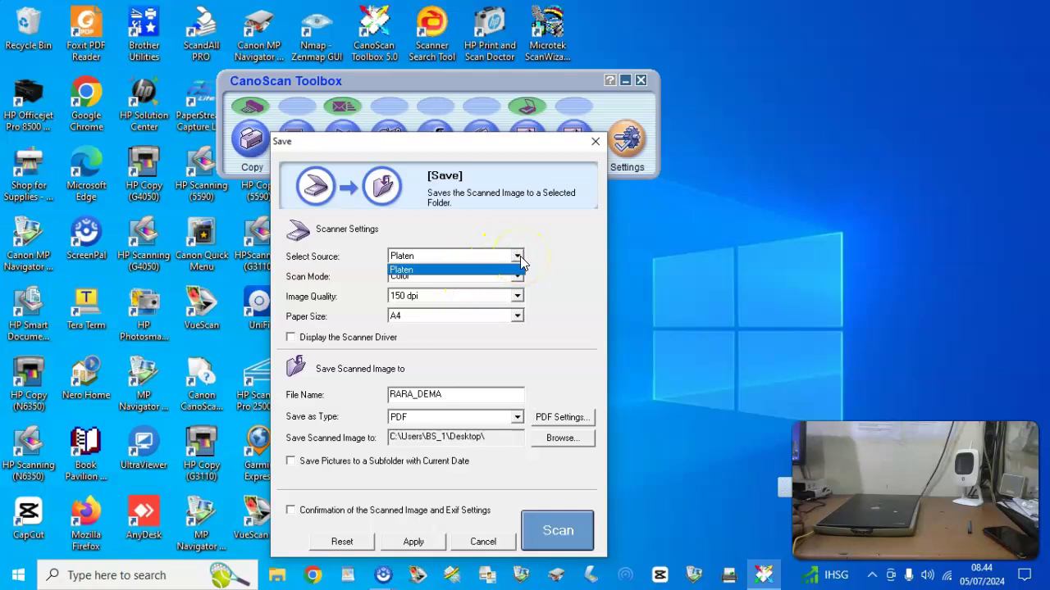
pyautogui.click(518, 258)
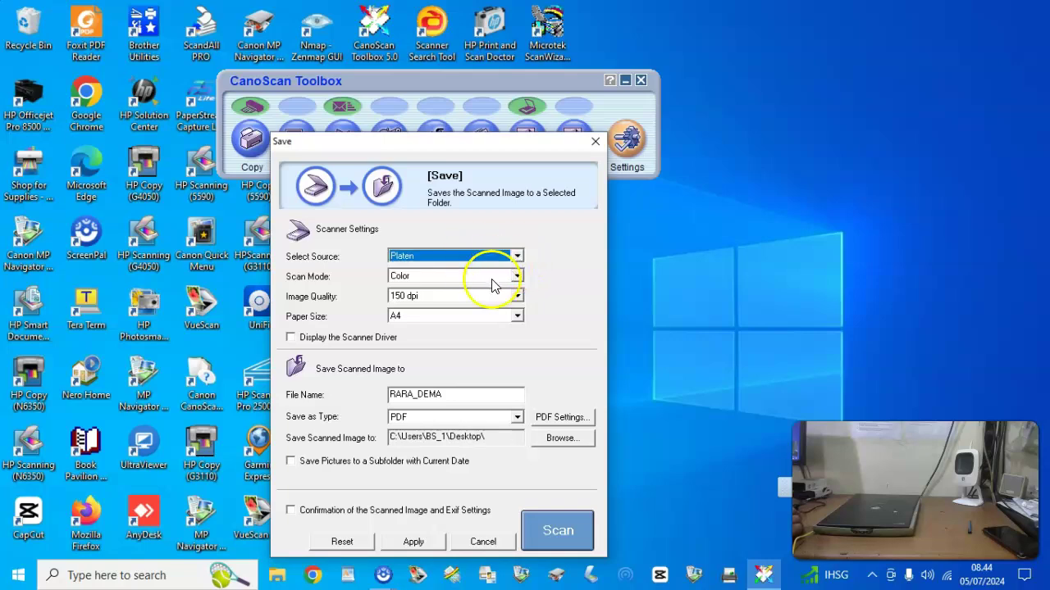
pyautogui.click(515, 276)
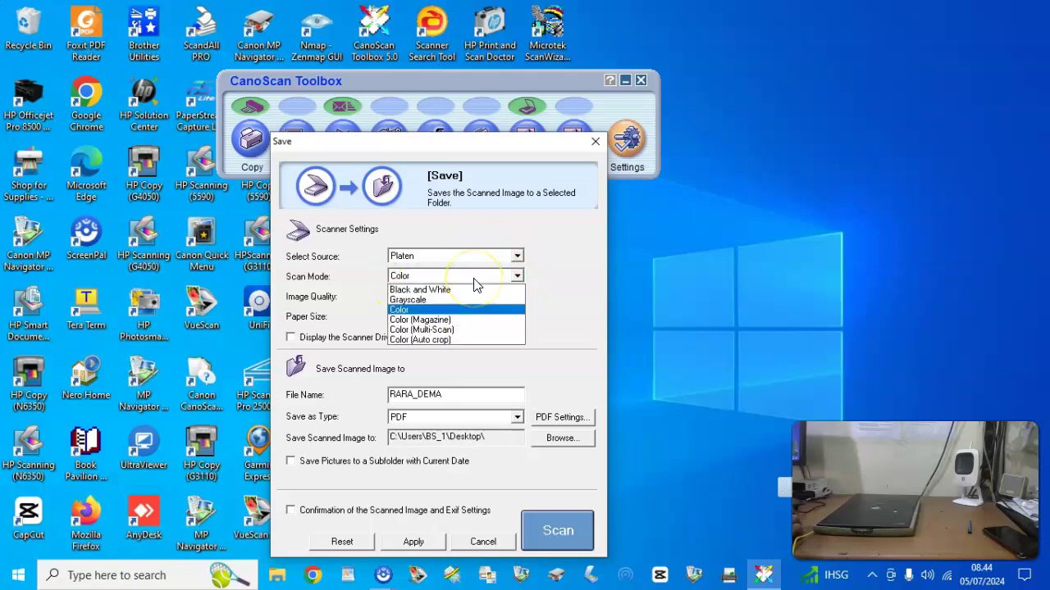
pyautogui.moveTo(474, 284); pyautogui.dragTo(463, 313)
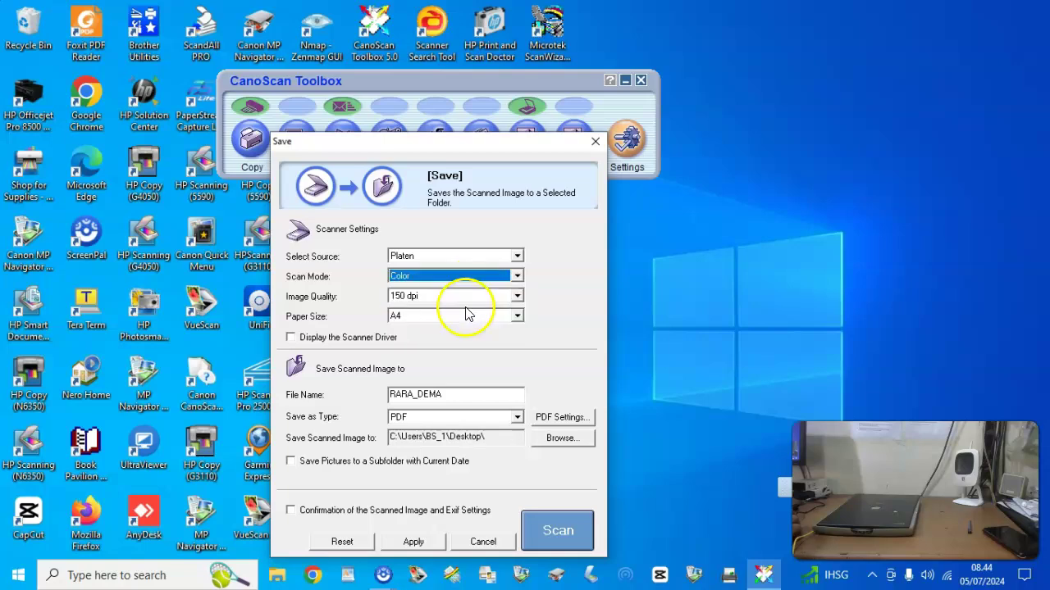
# Step: Set 150 dpi resolution and A4 paper size, then select the old file name
pyautogui.click(517, 298)
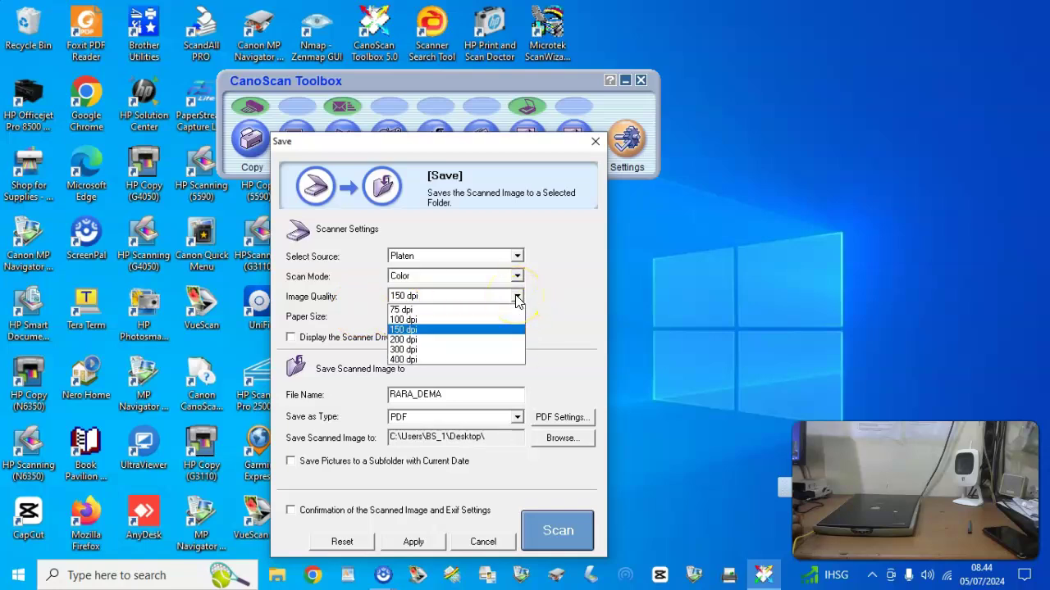
pyautogui.moveTo(517, 301); pyautogui.dragTo(446, 367)
pyautogui.click(460, 335)
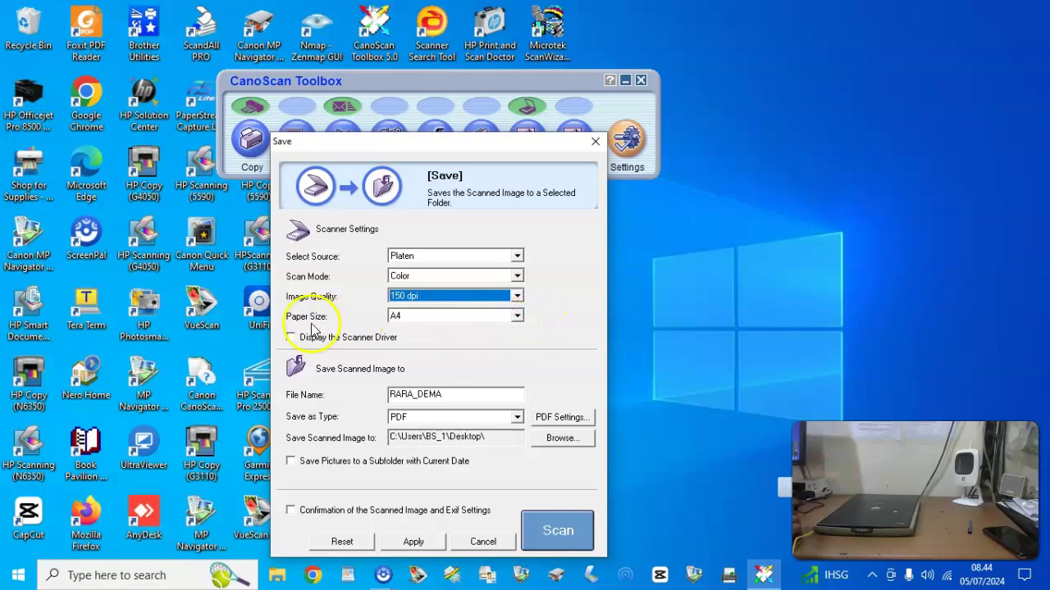
pyautogui.click(517, 316)
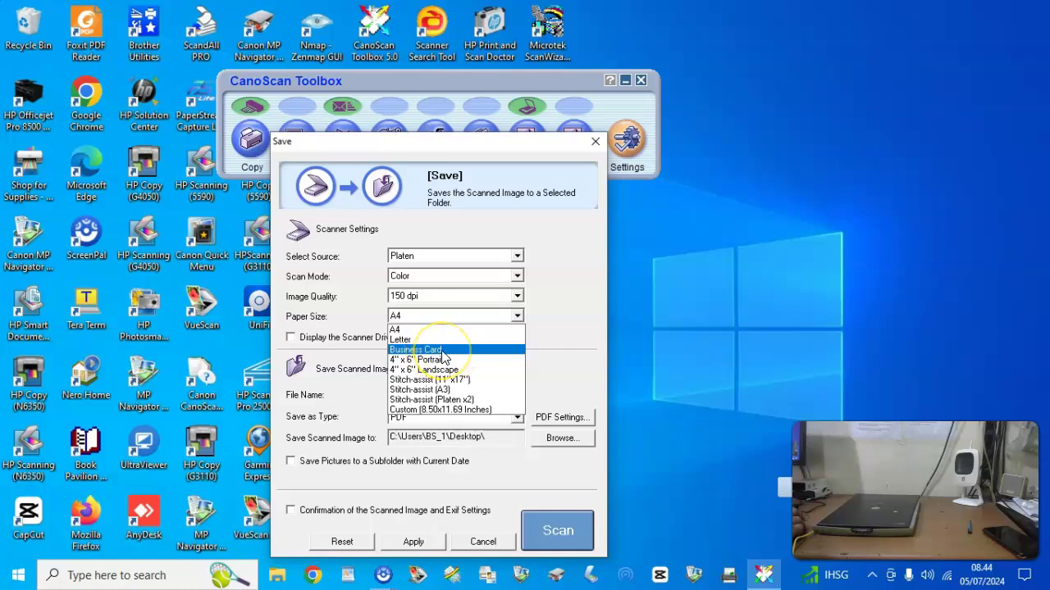
pyautogui.click(435, 329)
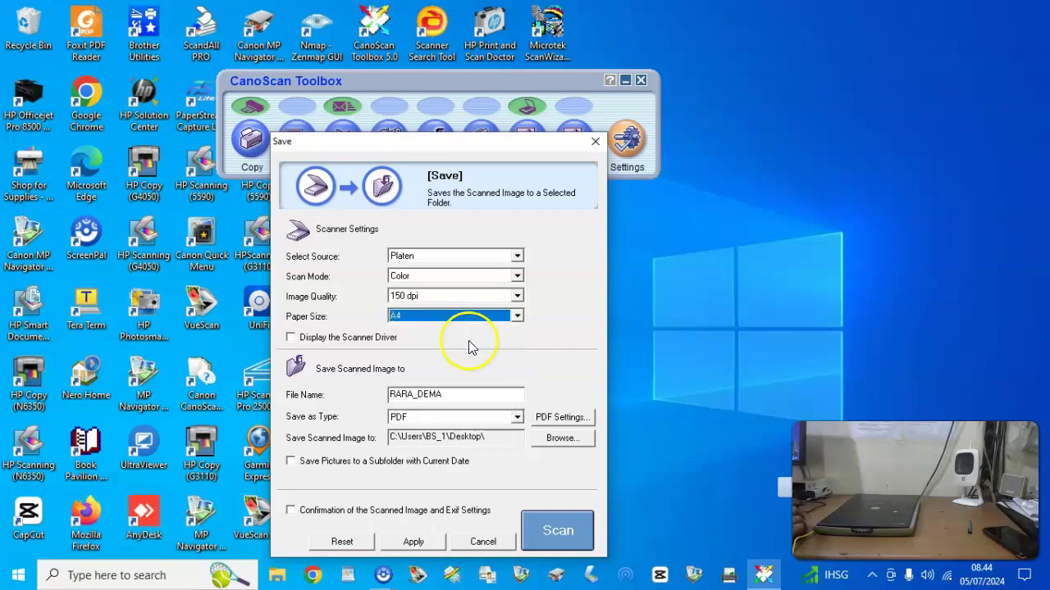
pyautogui.moveTo(459, 394); pyautogui.dragTo(362, 397)
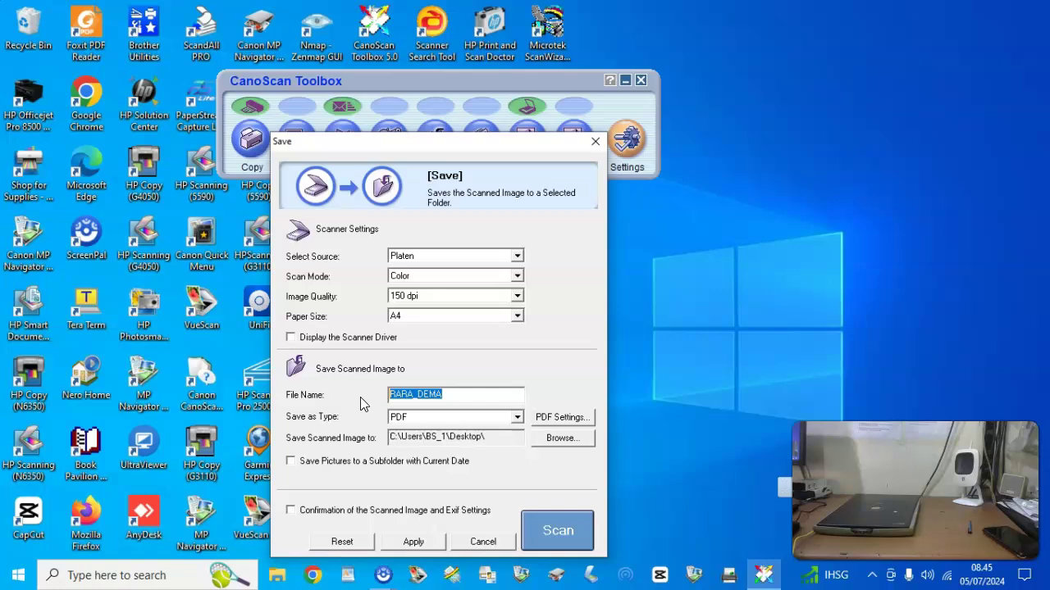
# Step: Rename the scan file to 'IR', keep plain PDF as the type, and apply the settings
pyautogui.press('BackSpace')
pyautogui.write('IRFANDHYFAN')
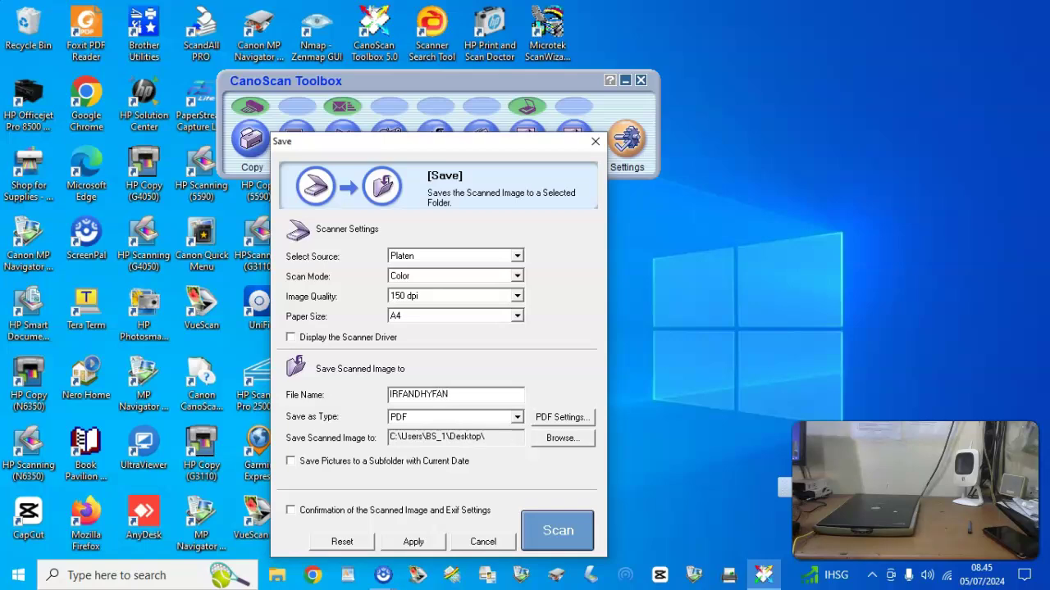
pyautogui.click(517, 417)
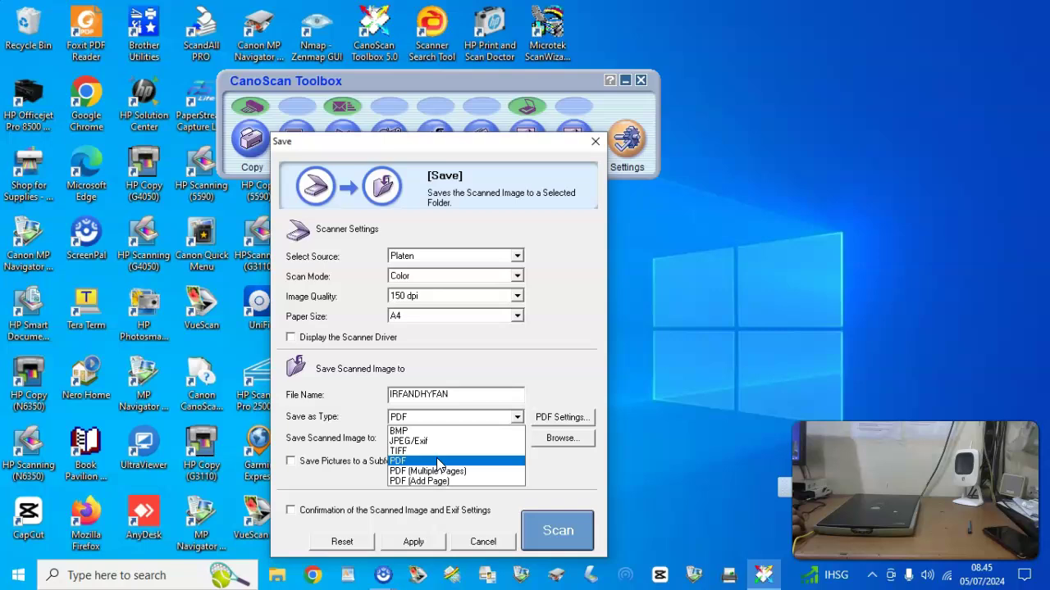
pyautogui.moveTo(437, 463)
pyautogui.mouseDown()
pyautogui.moveTo(414, 472)
pyautogui.moveTo(454, 478)
pyautogui.moveTo(443, 479)
pyautogui.mouseUp()
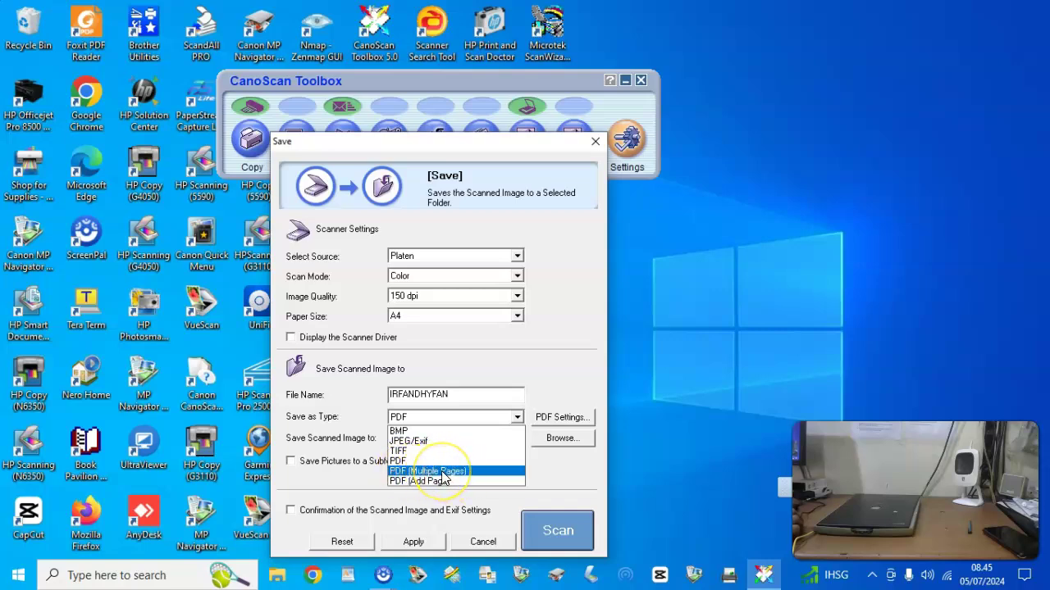
pyautogui.click(431, 461)
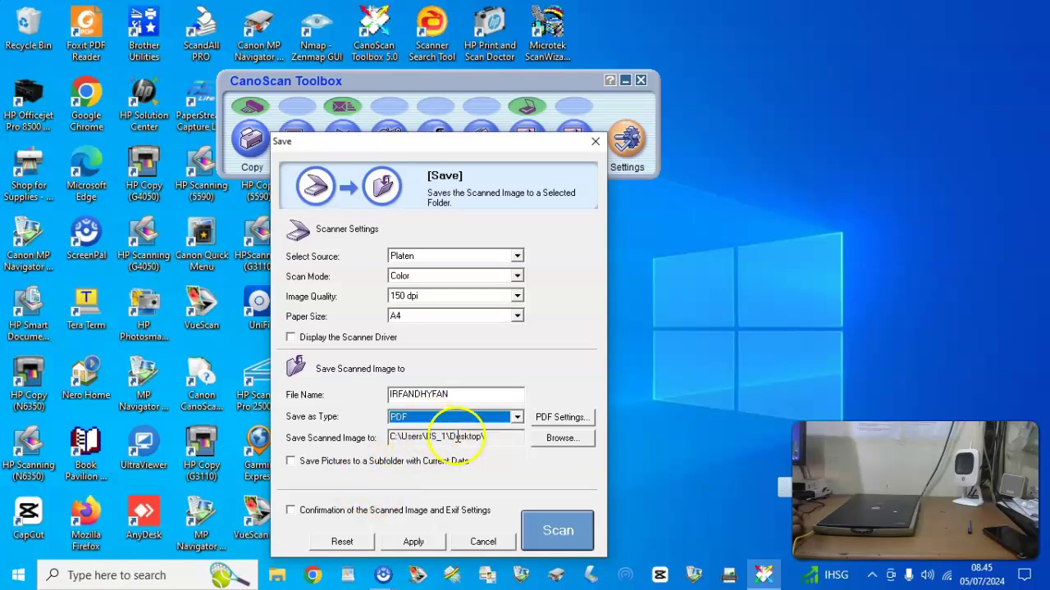
pyautogui.click(413, 542)
pyautogui.click(566, 531)
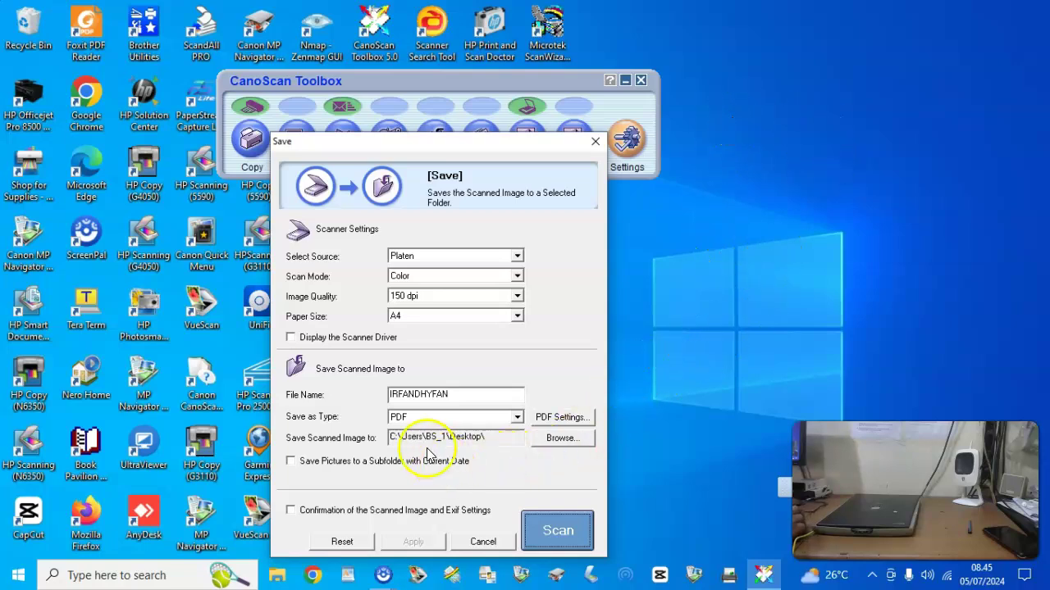
pyautogui.click(560, 439)
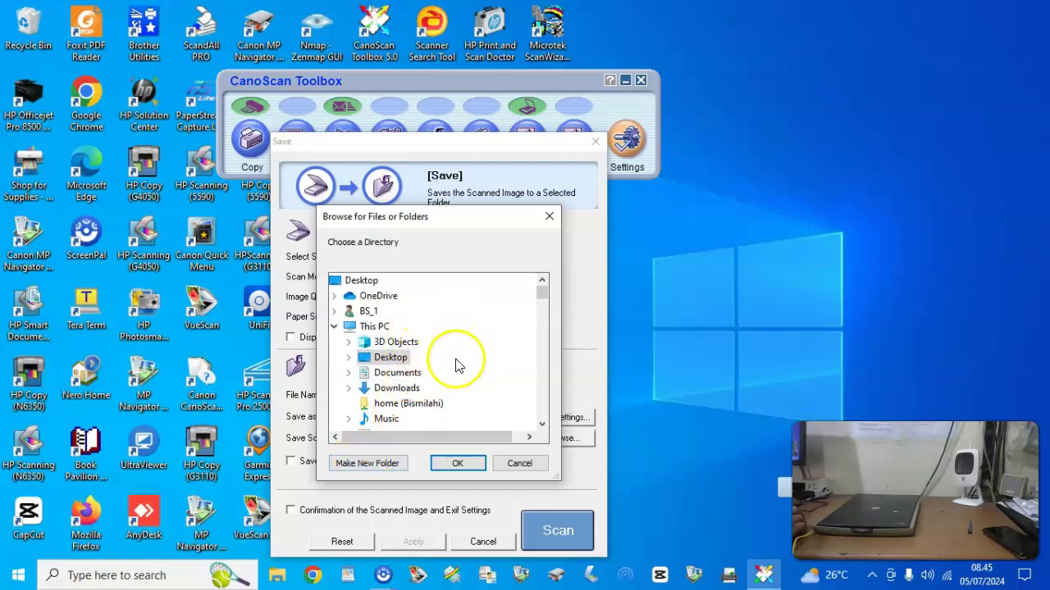
pyautogui.click(366, 280)
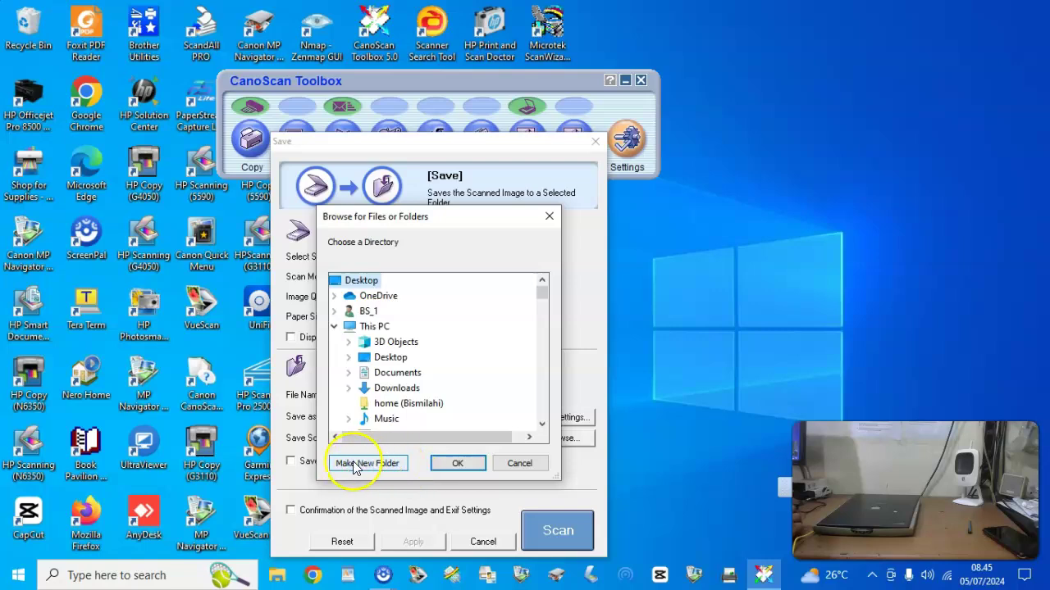
pyautogui.click(527, 464)
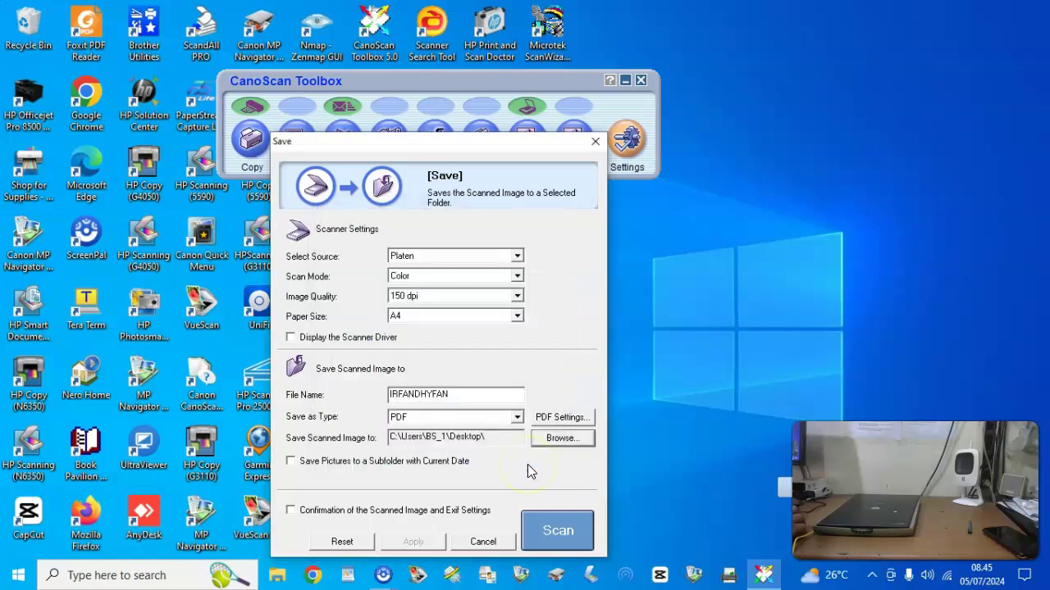
pyautogui.click(563, 516)
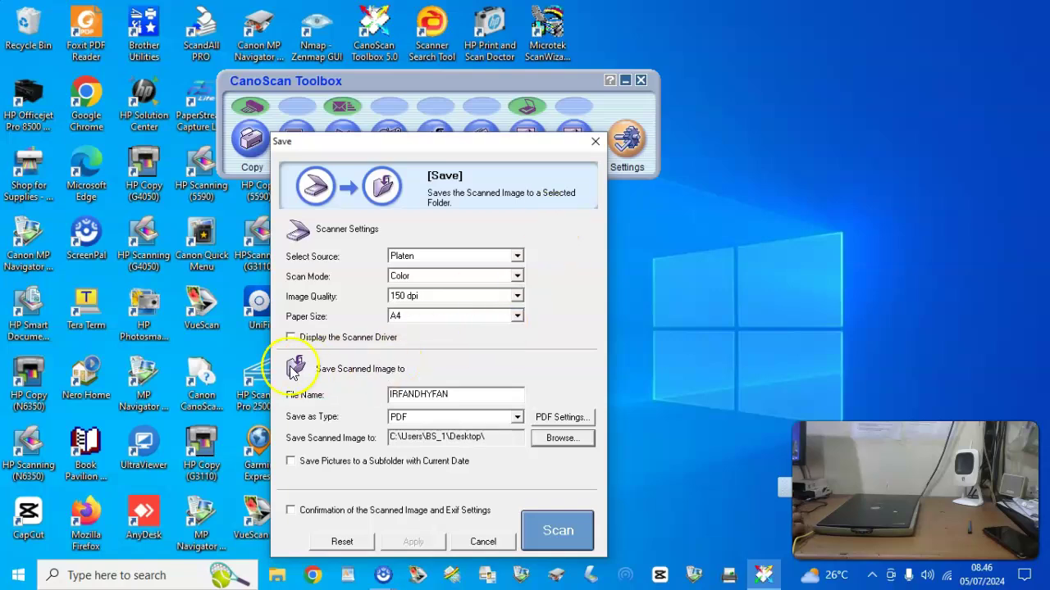
# Step: Re-enable Display the Scanner Driver, apply it, and start the scan to launch ScanGear CS
pyautogui.click(291, 338)
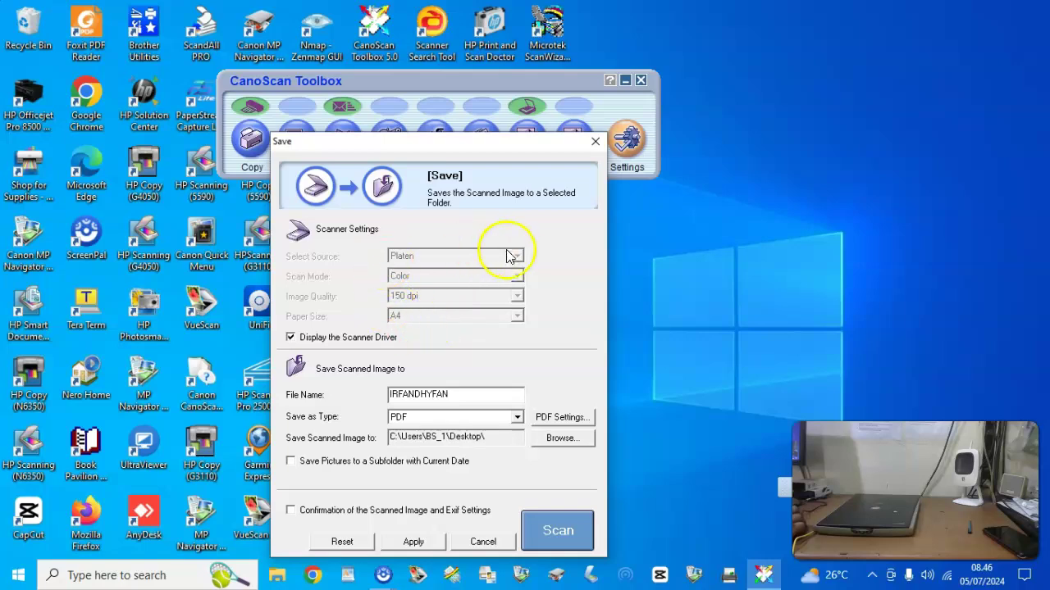
pyautogui.click(415, 542)
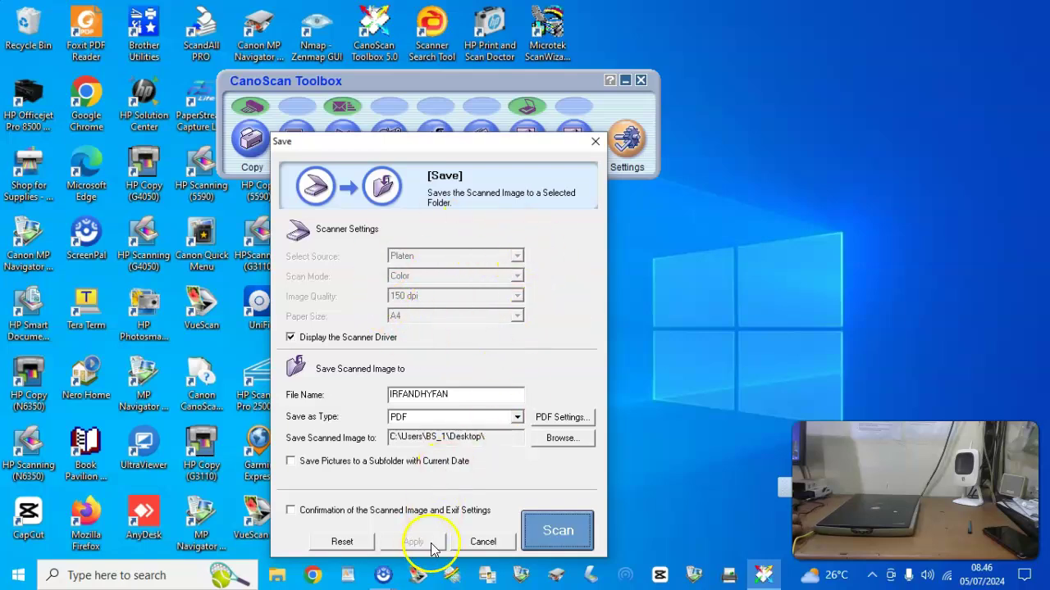
pyautogui.click(559, 531)
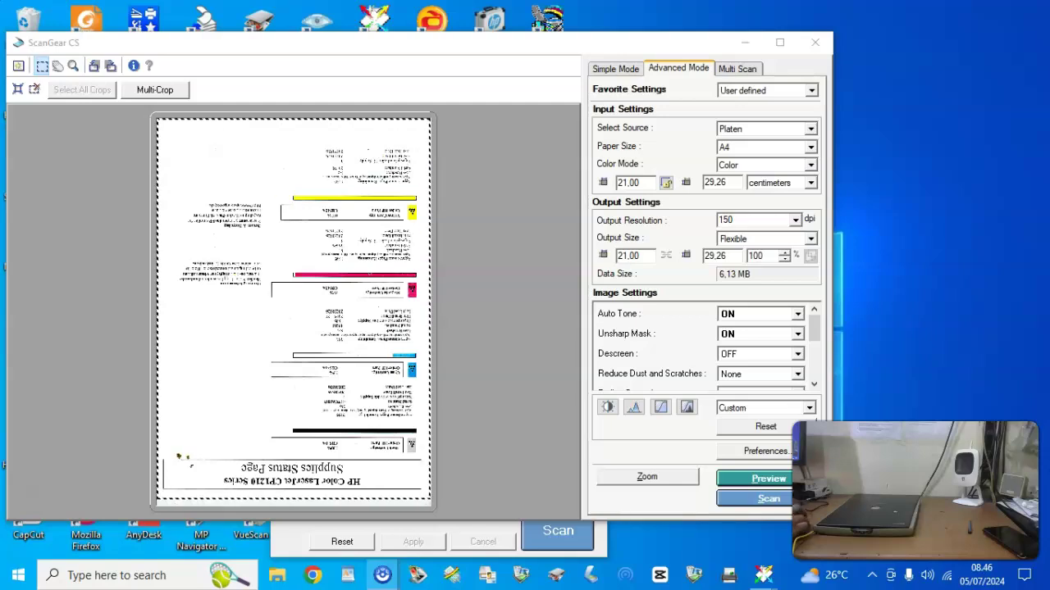
# Step: Switch ScanGear CS to simple mode, reset the settings, and preview the page on the glass
pyautogui.click(607, 74)
pyautogui.click(474, 320)
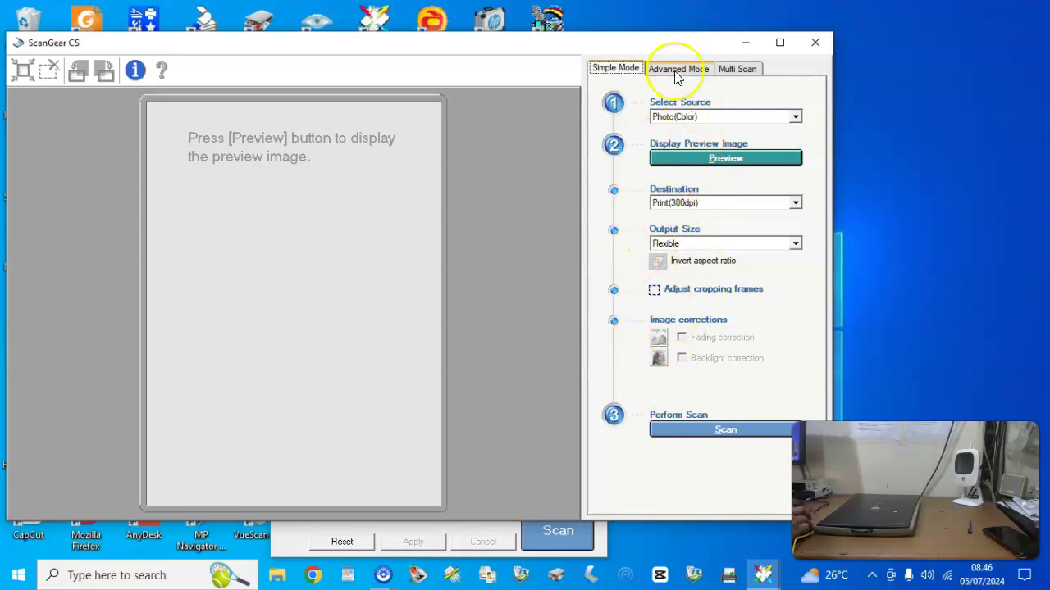
pyautogui.click(720, 170)
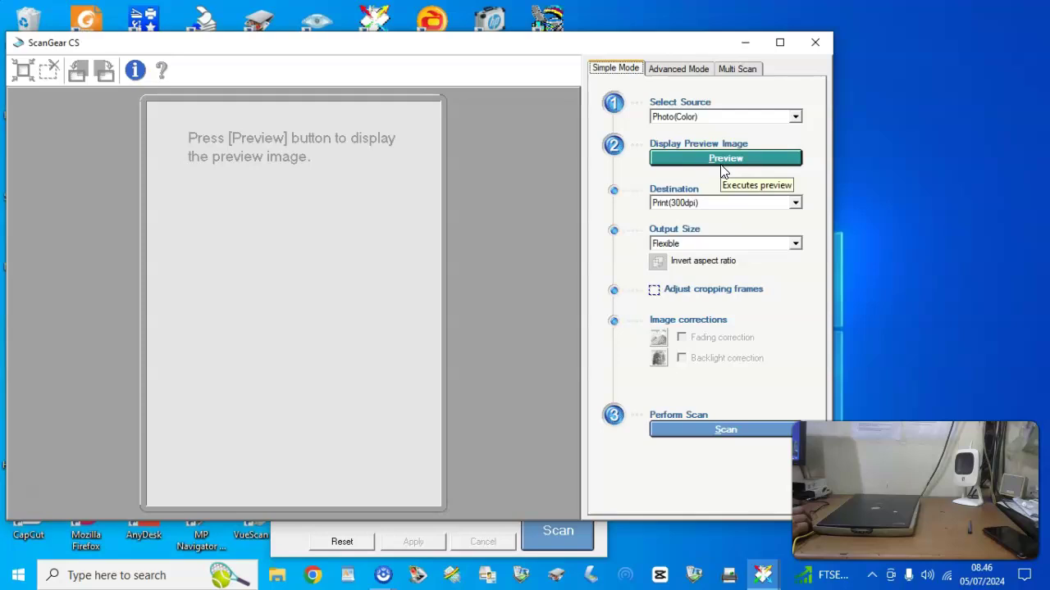
pyautogui.click(670, 159)
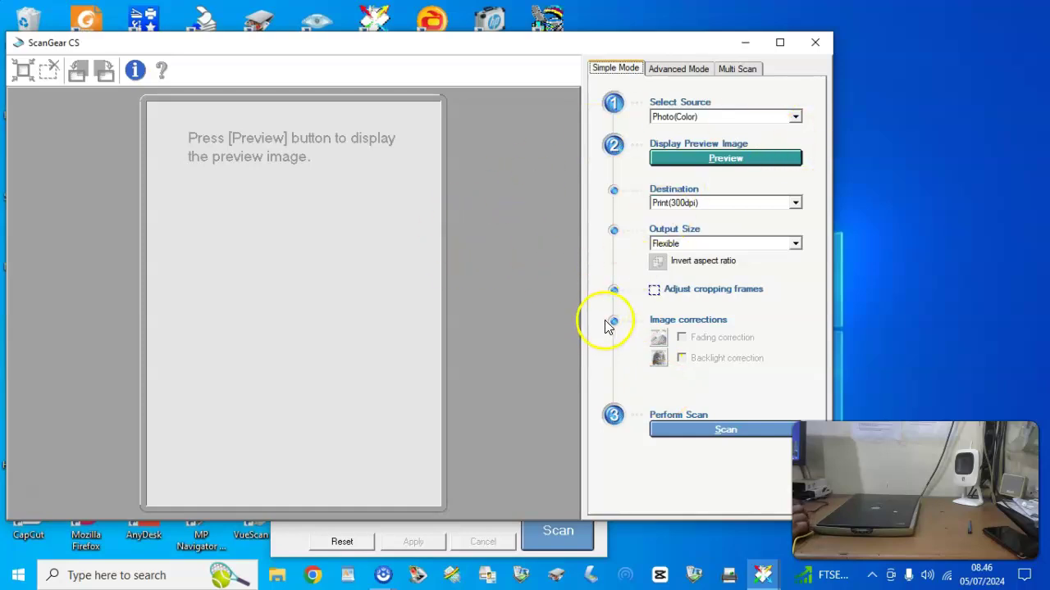
# Step: Switch to Advanced Mode, glance at Multi Scan, and return to Advanced Mode
pyautogui.click(680, 71)
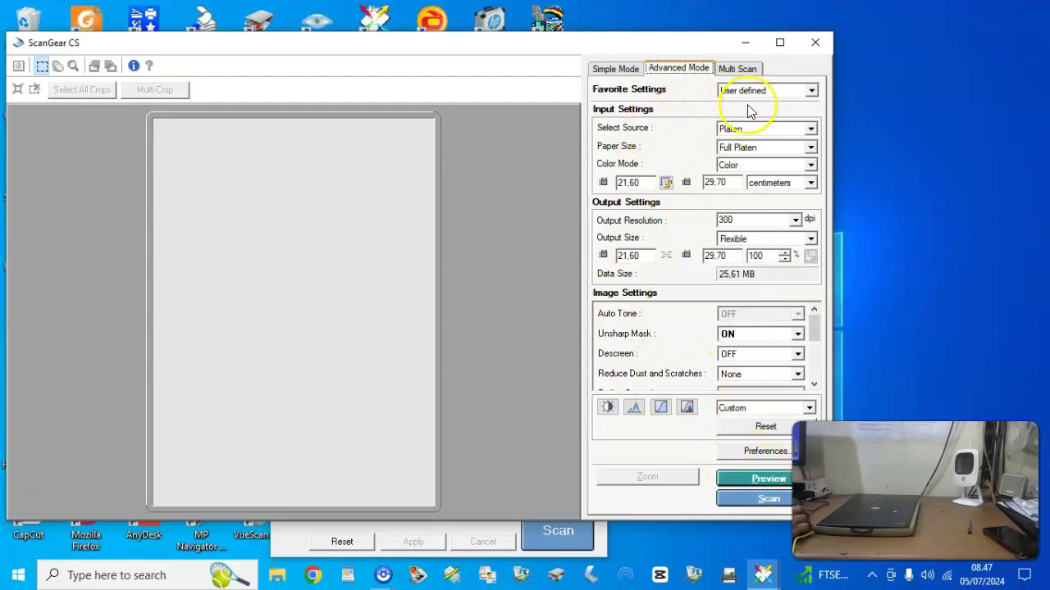
pyautogui.click(738, 68)
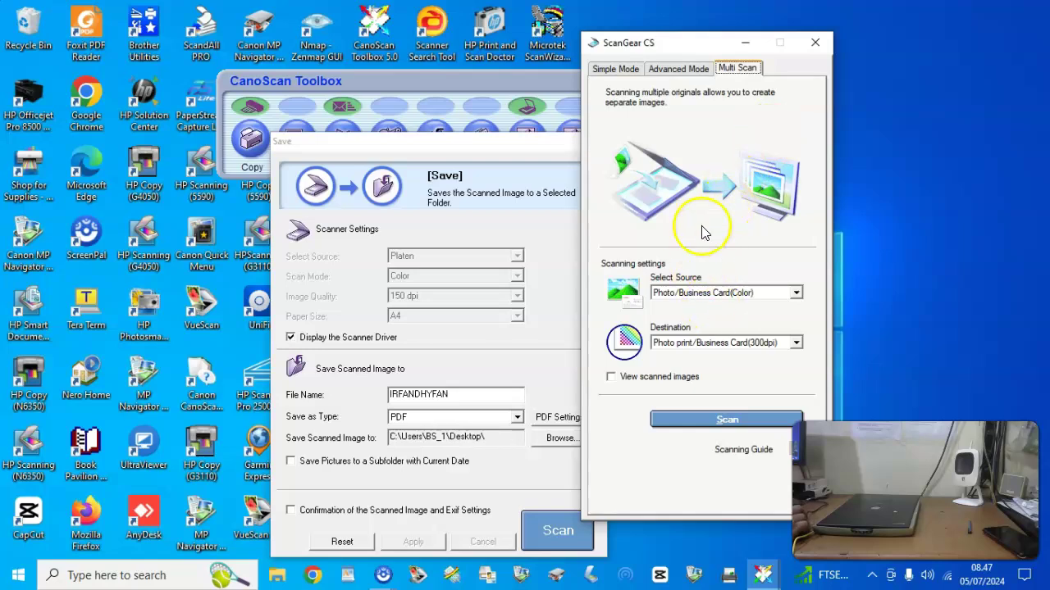
pyautogui.click(674, 70)
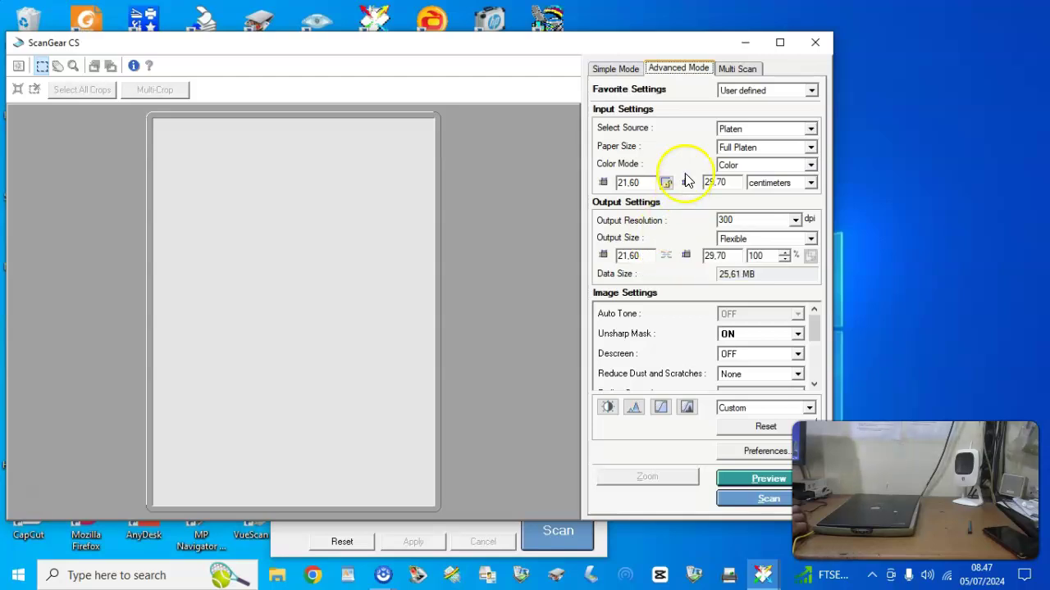
# Step: Set A4 paper, Color mode and 150 dpi output resolution, then preview the status page
pyautogui.click(811, 149)
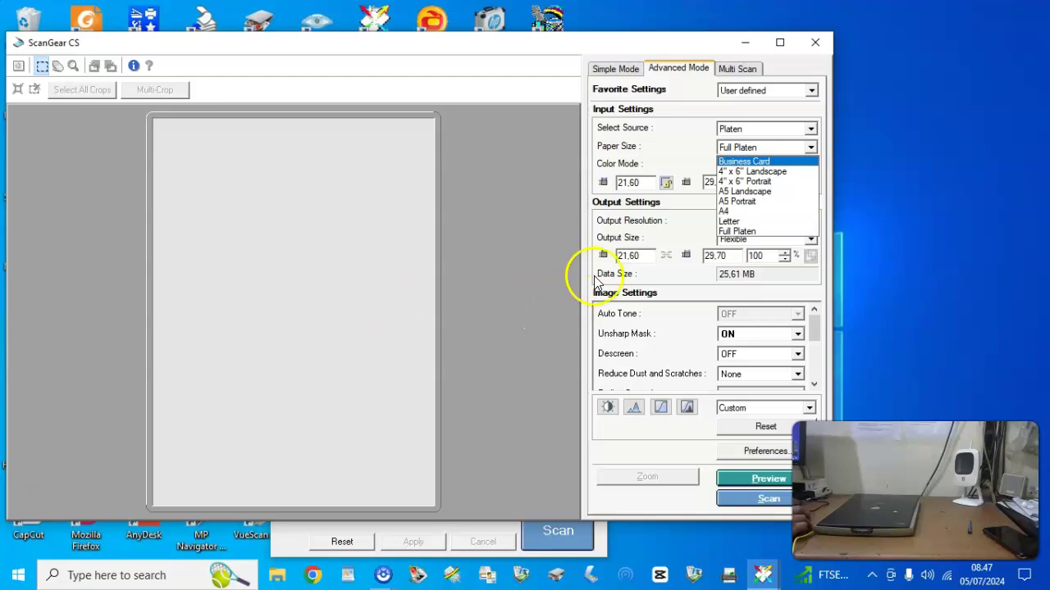
pyautogui.click(733, 213)
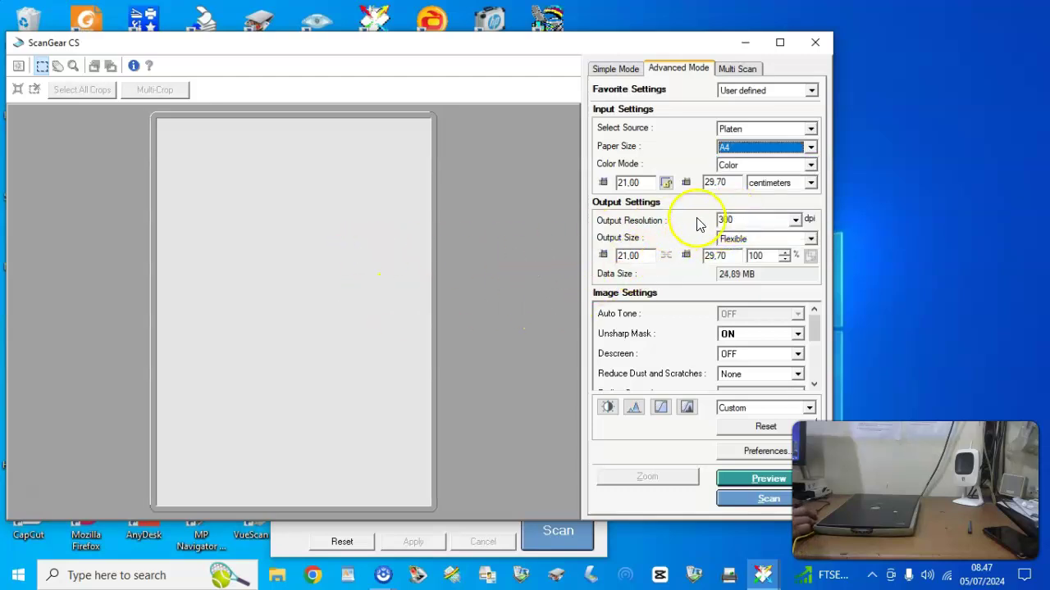
pyautogui.click(751, 167)
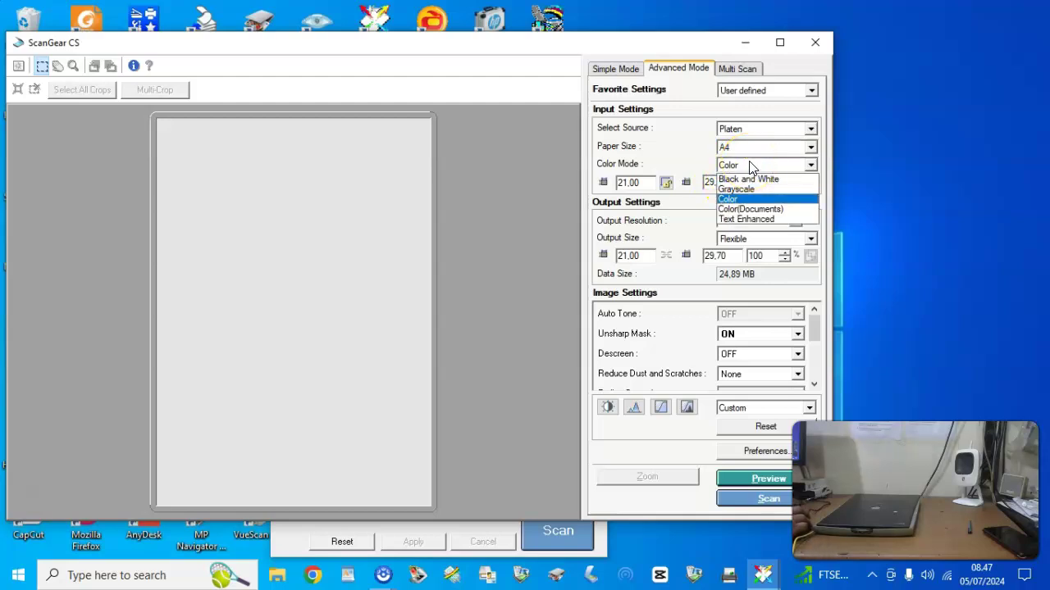
pyautogui.click(750, 200)
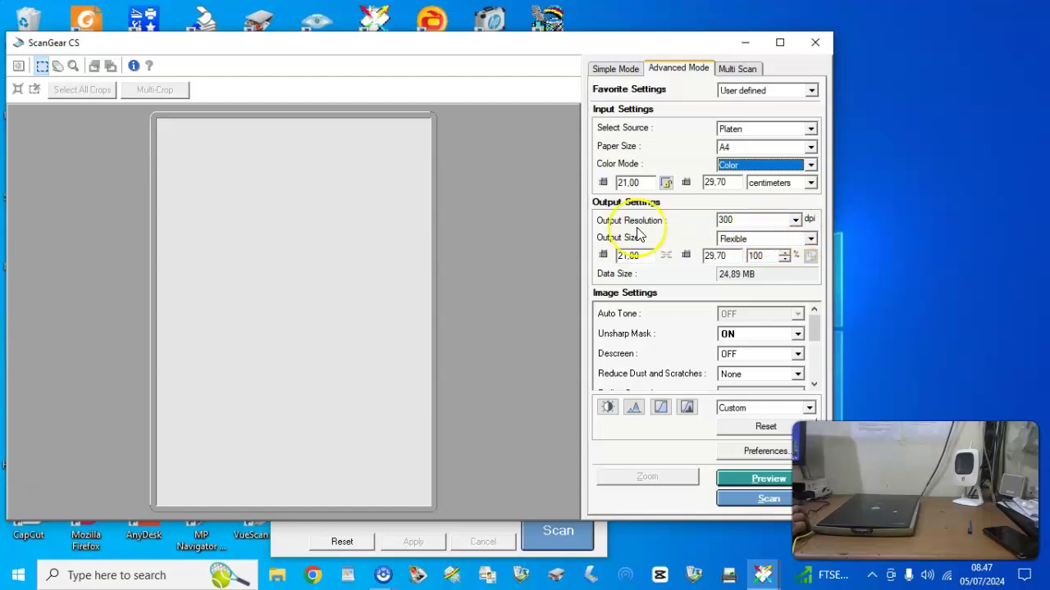
pyautogui.click(796, 220)
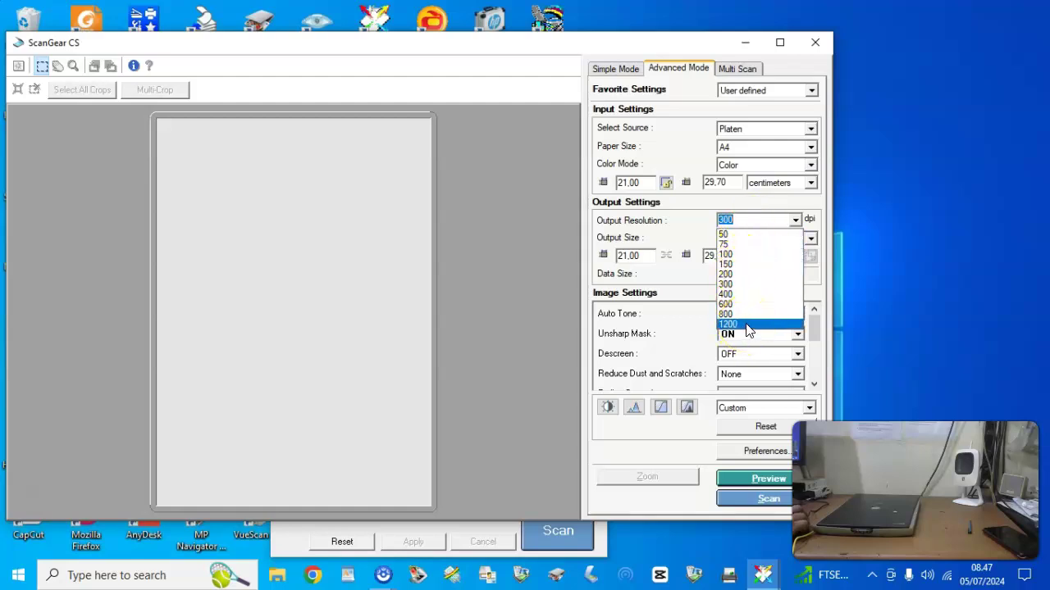
pyautogui.click(726, 264)
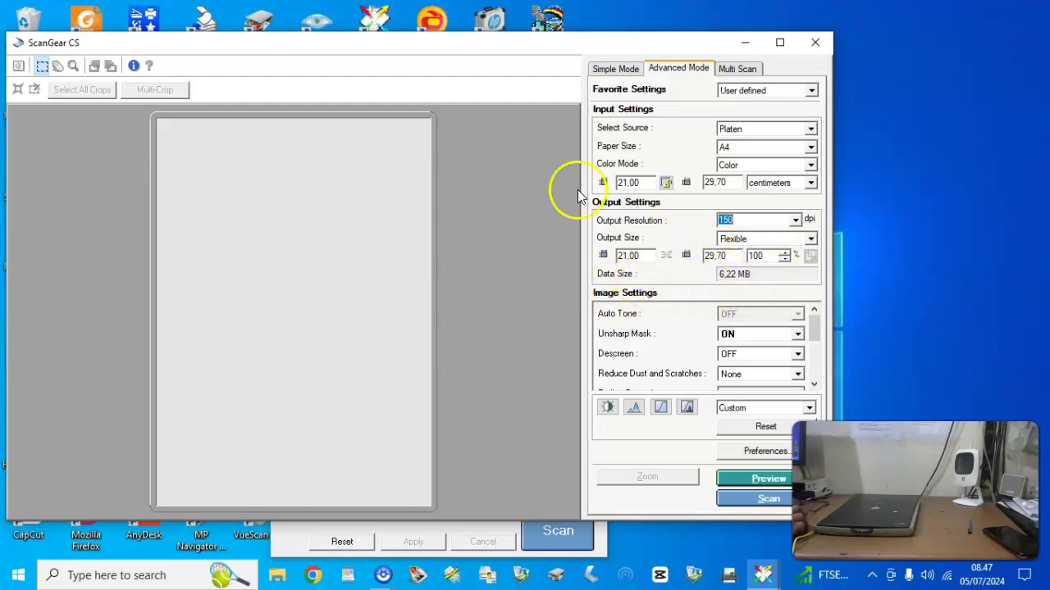
pyautogui.click(382, 574)
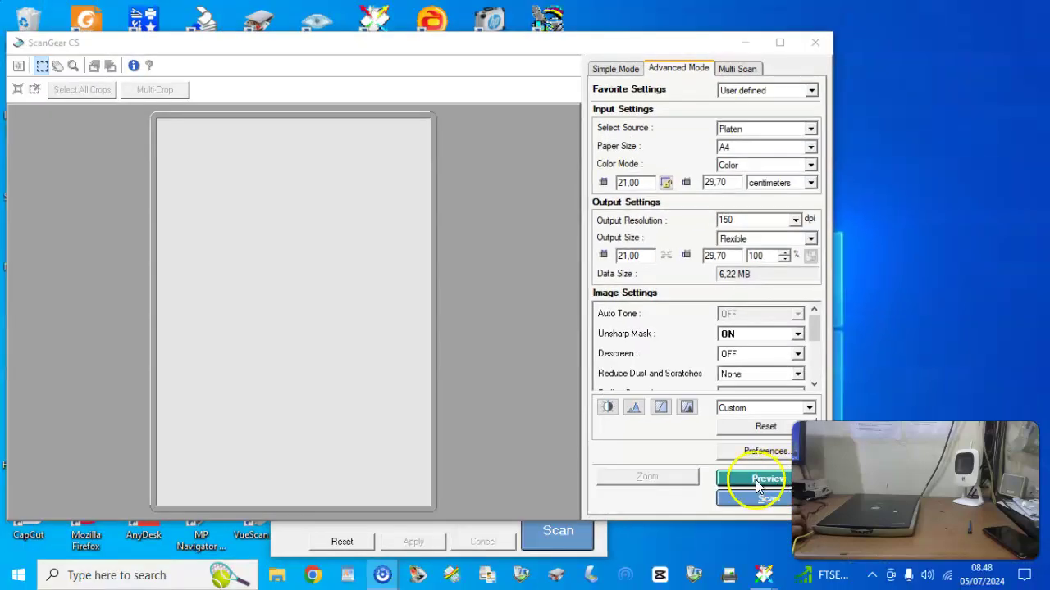
pyautogui.click(757, 479)
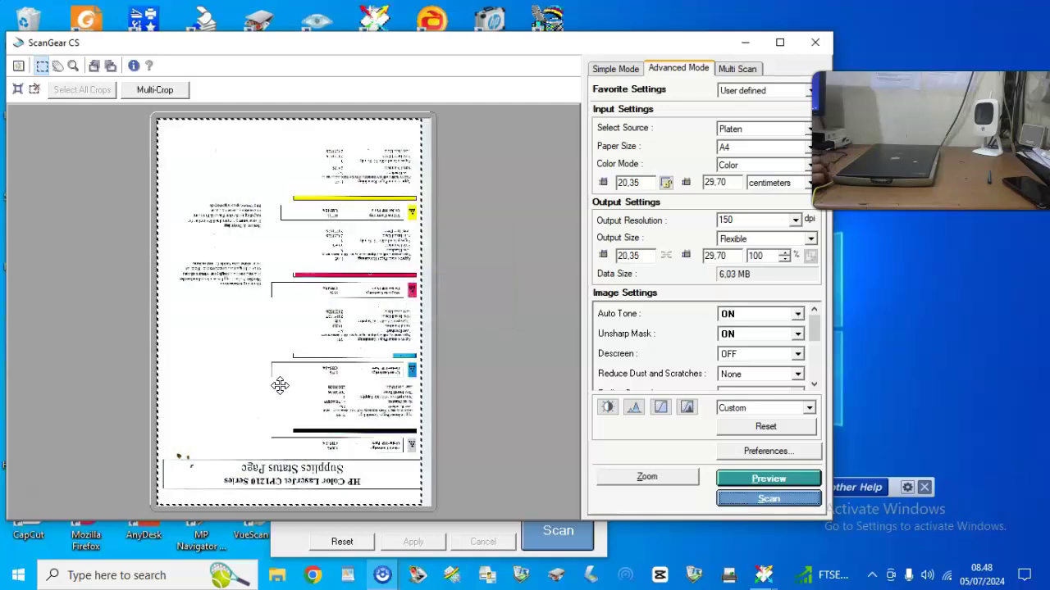
# Step: Rotate the preview upright, restore the crop frame to the full page, and start the scan
pyautogui.click(111, 68)
pyautogui.click(111, 67)
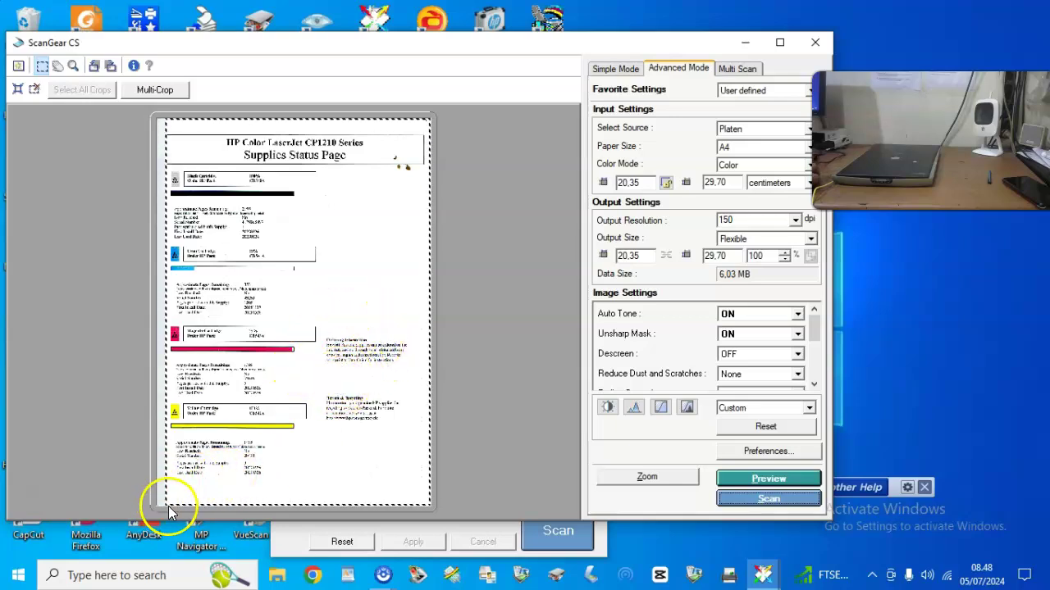
pyautogui.moveTo(167, 502); pyautogui.dragTo(289, 284)
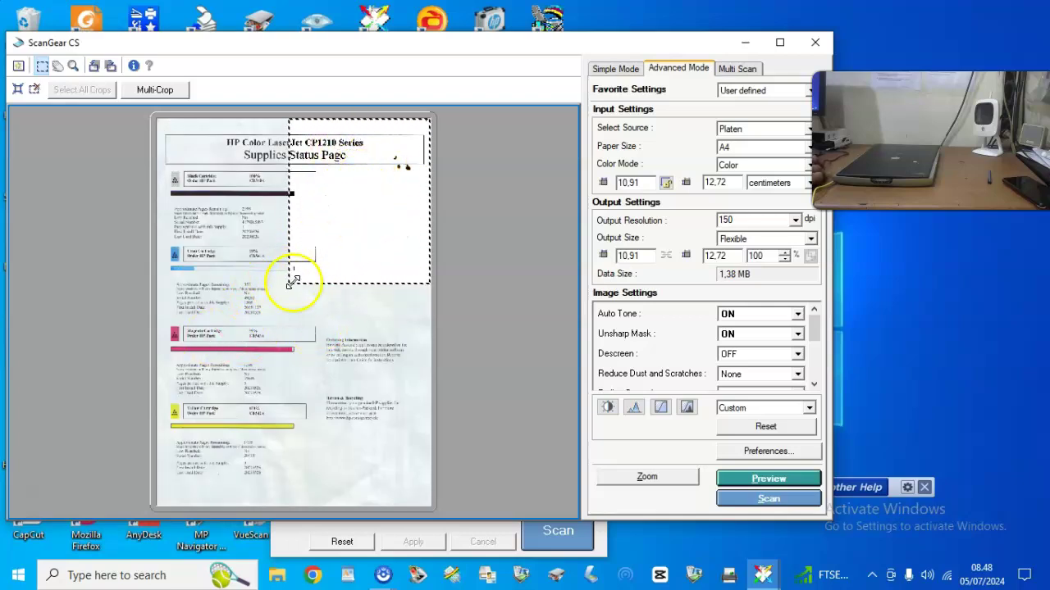
pyautogui.moveTo(292, 277); pyautogui.dragTo(150, 495)
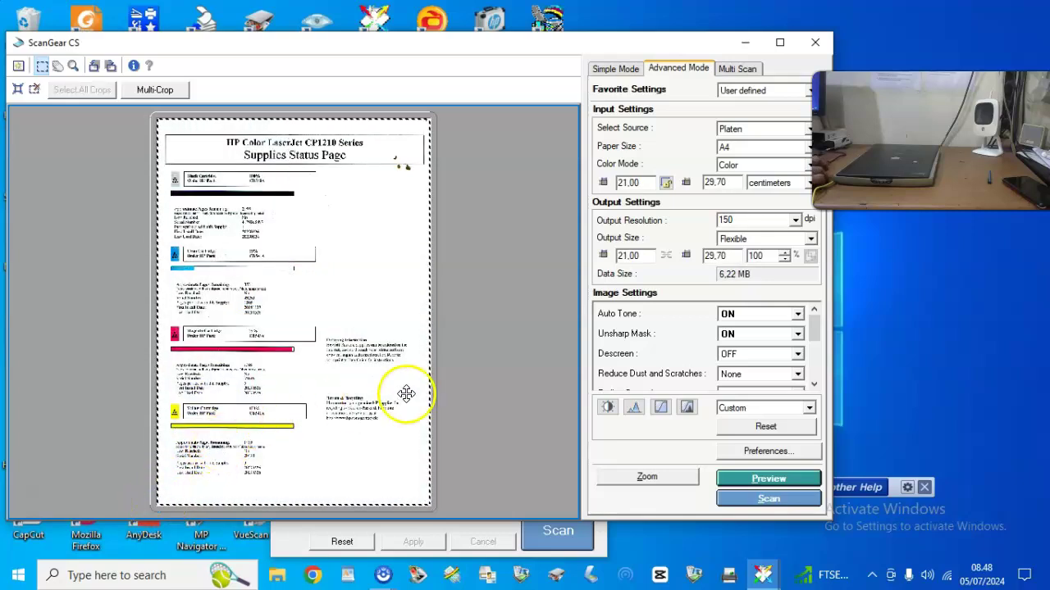
pyautogui.click(776, 502)
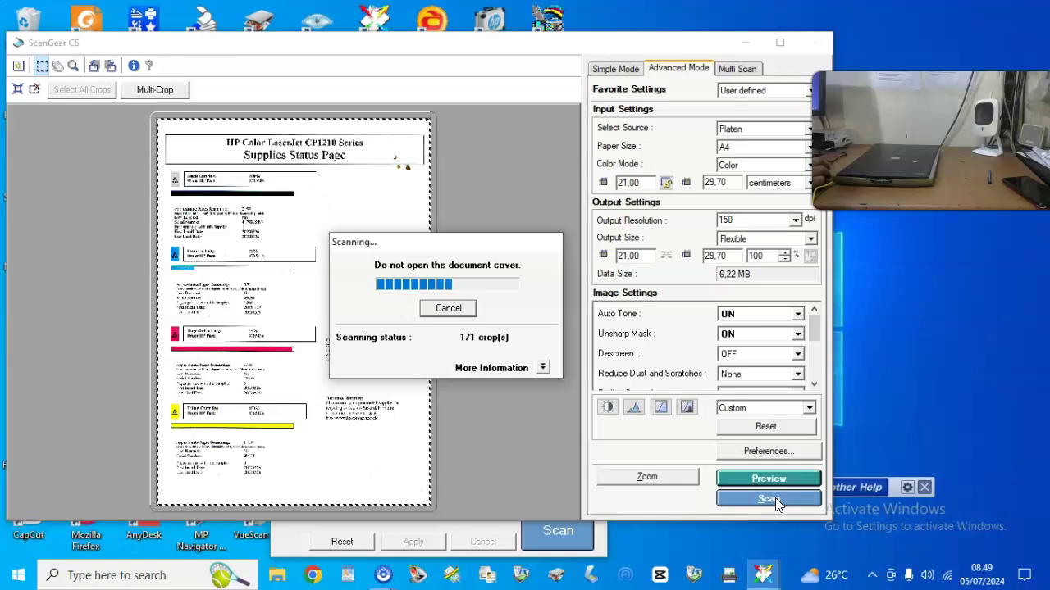
# Step: Let the scan finish so ScanGear CS closes and the Desktop folder window appears
pyautogui.click(744, 507)
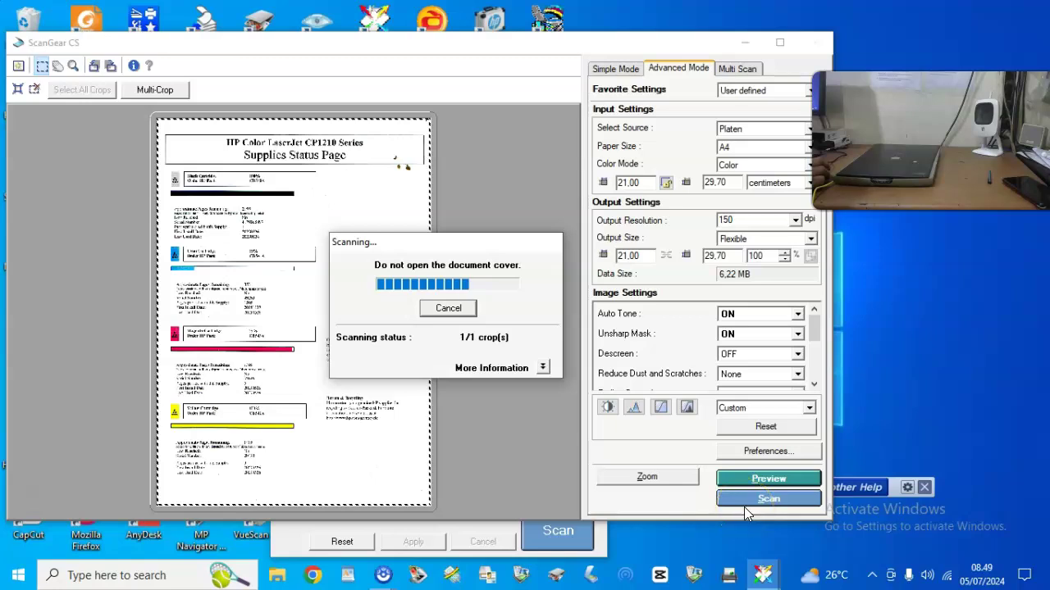
pyautogui.click(644, 486)
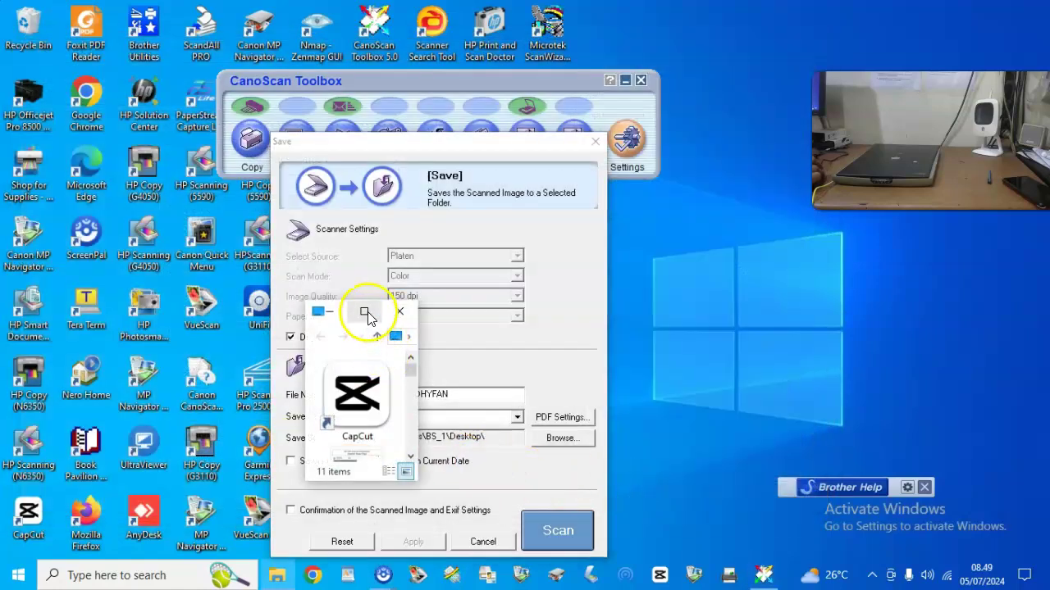
# Step: Maximize the Desktop folder window and open the scanned PDF in Foxit PDF Reader
pyautogui.click(364, 311)
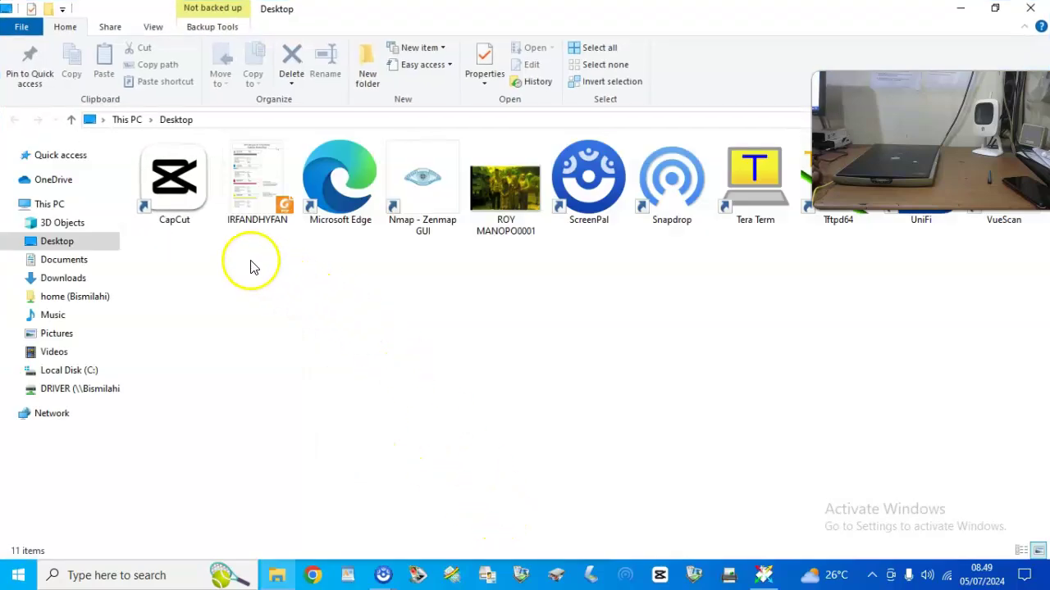
pyautogui.doubleClick(256, 201)
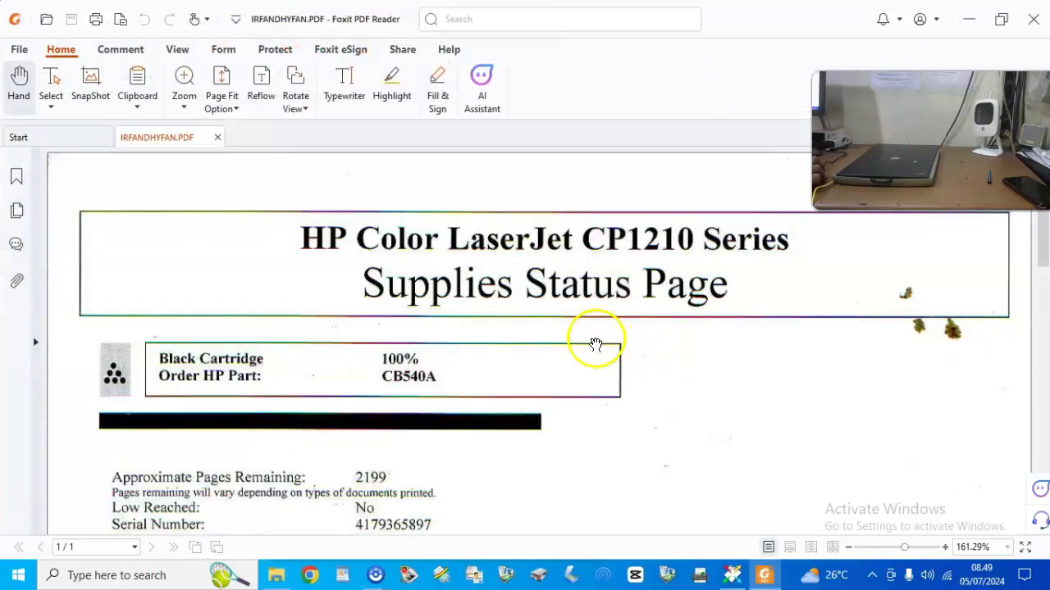
# Step: Scroll down the Supplies Status Page PDF to the Yellow Cartridge section
pyautogui.scroll(-10, 633, 358)
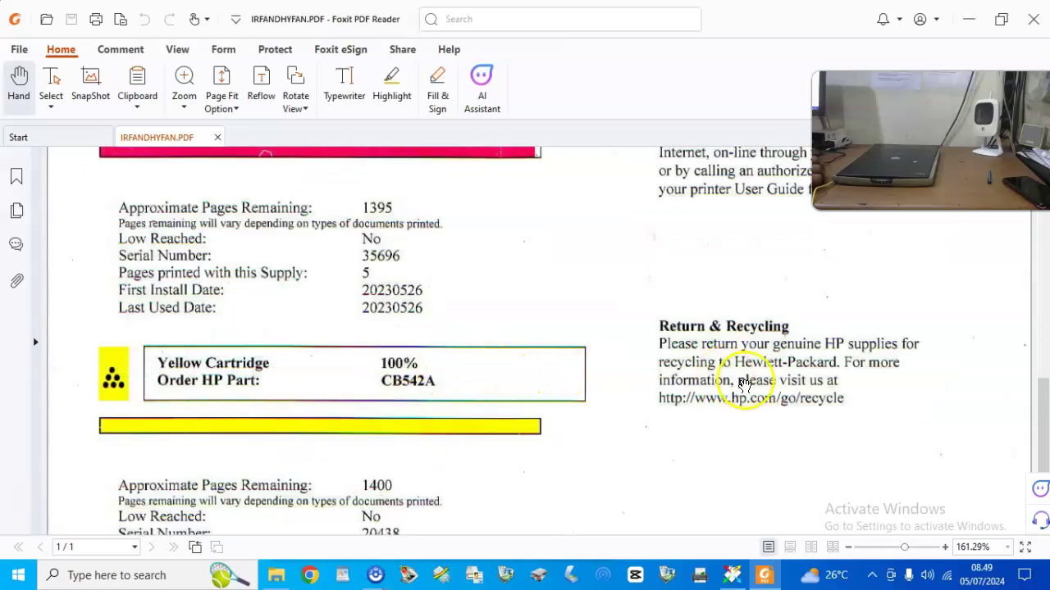
pyautogui.scroll(-3, 640, 398)
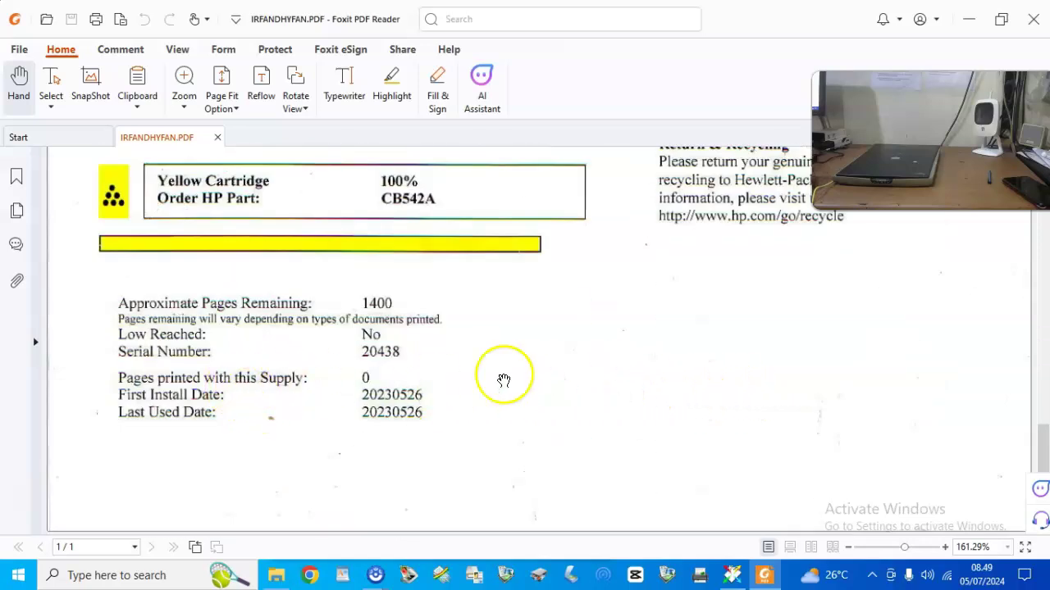